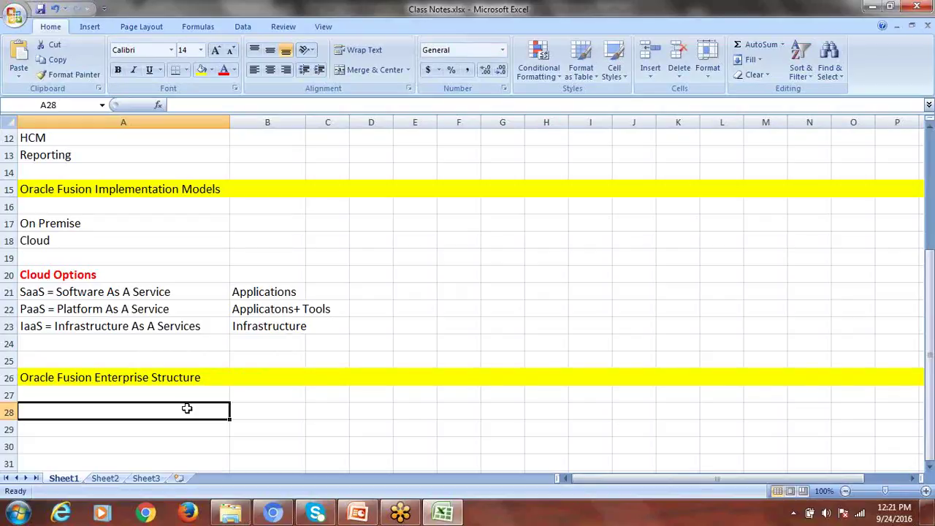
Enter the heading EBS R12 in cell B26 beside Oracle Fusion Enterprise Structure, and Business Group in B27 below it
{"action": "left_click", "coordinate": [279, 398]}
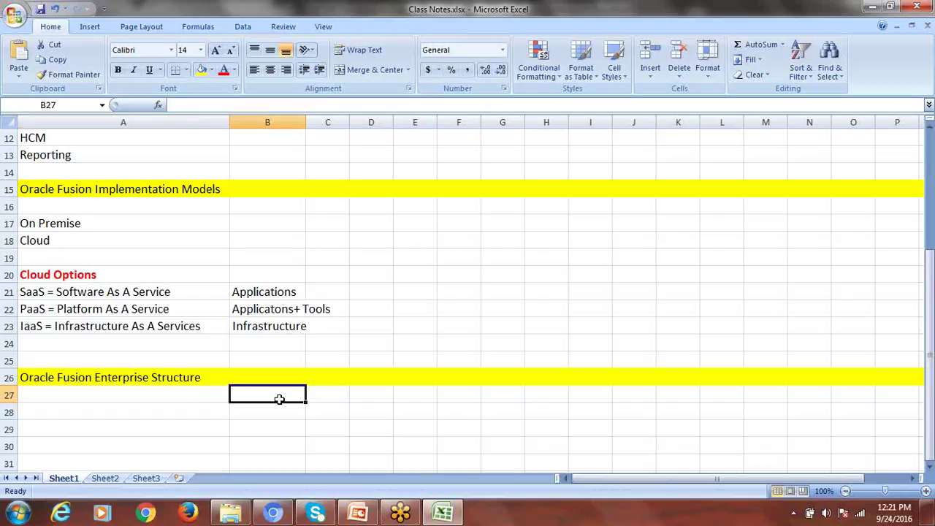
{"action": "left_click", "coordinate": [279, 378]}
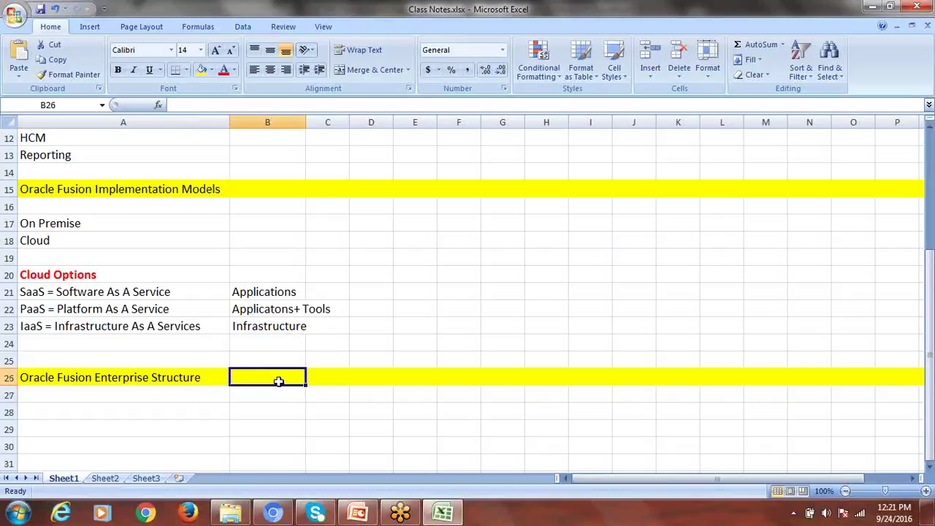
{"action": "type", "text": "EBS"}
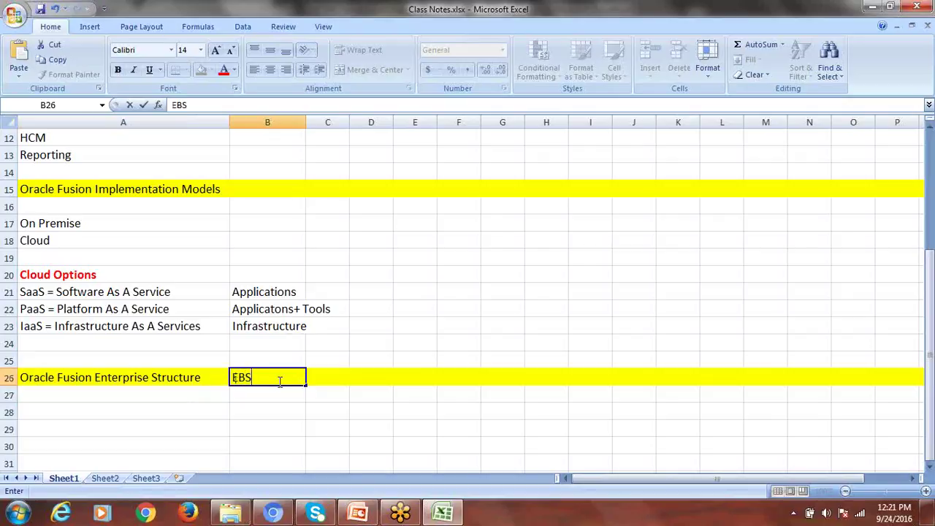
{"action": "type", "text": " R12"}
{"action": "left_click", "coordinate": [267, 393]}
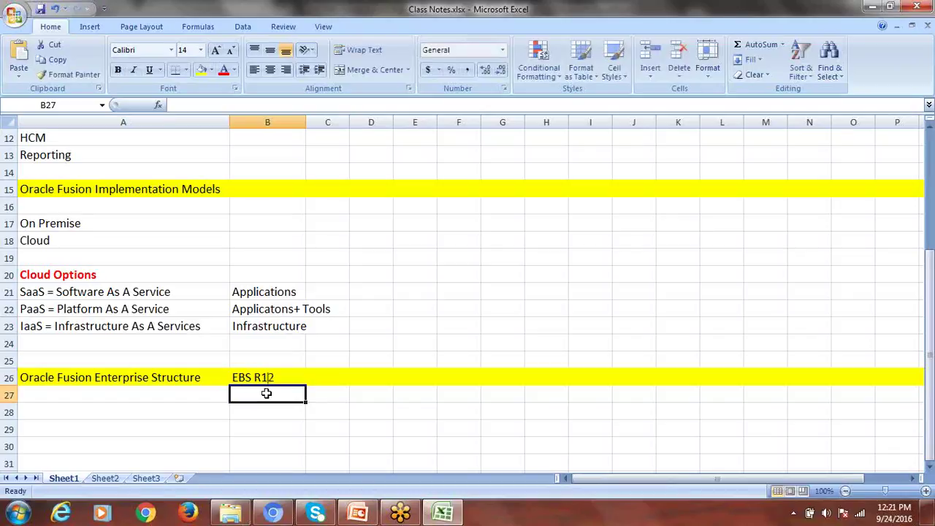
{"action": "type", "text": "Business"}
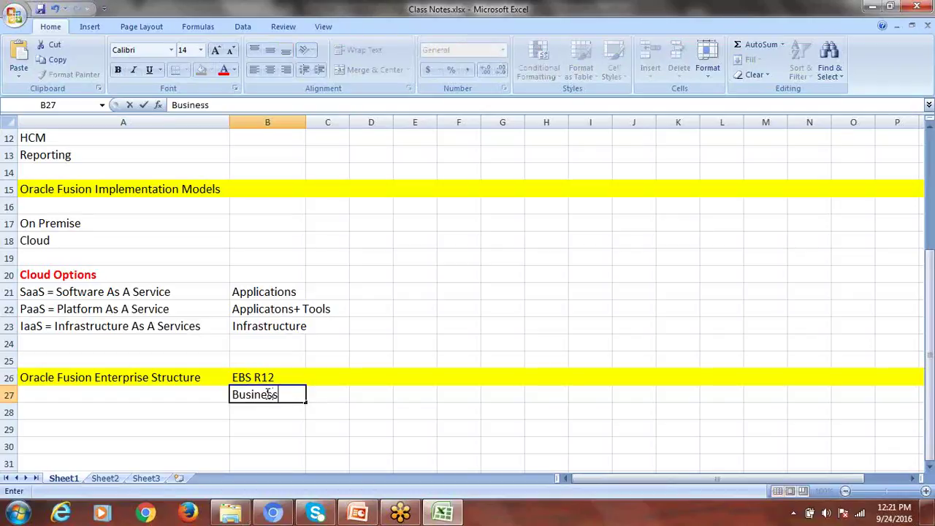
{"action": "type", "text": " Group"}
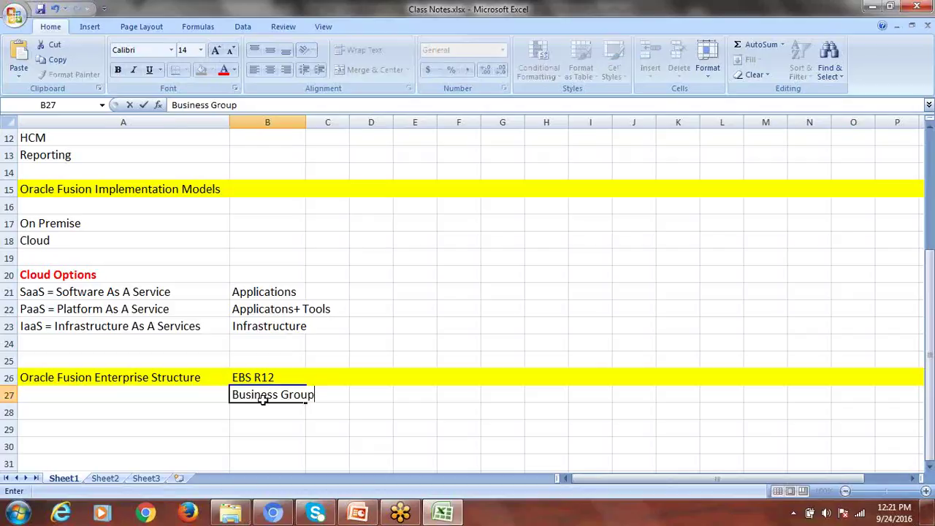
Continue the EBS R12 list with Primary Ledger in cell B28 and Legal Entity in B29
{"action": "left_click", "coordinate": [262, 411]}
{"action": "type", "text": "Prim"}
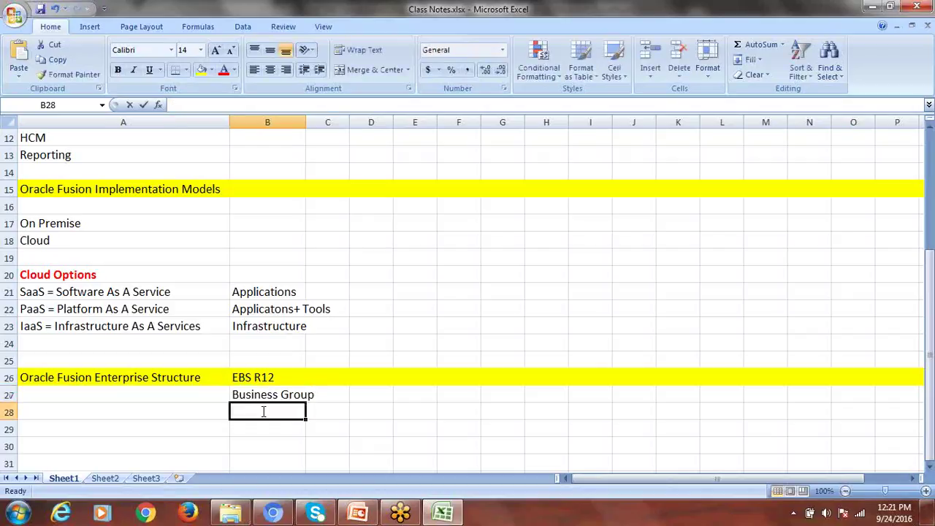
{"action": "type", "text": "ary Ledger"}
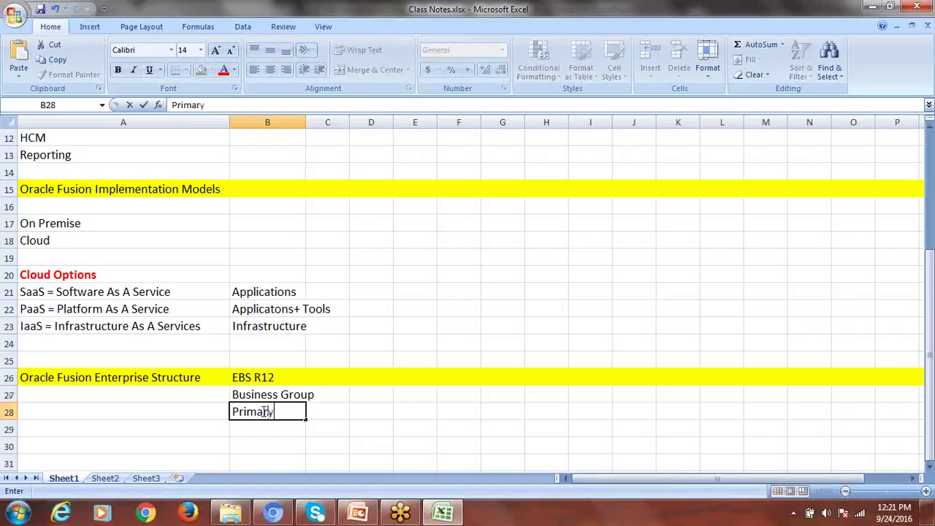
{"action": "left_click", "coordinate": [268, 429]}
{"action": "type", "text": "Legal Entity"}
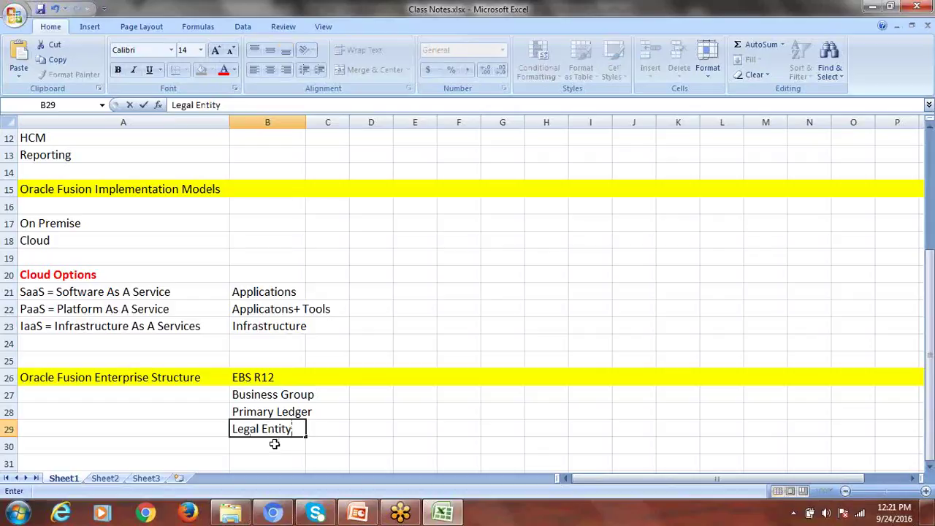
Add Operating Unit in cell B30 and Inventory Organization in B31 to the EBS R12 list
{"action": "left_click", "coordinate": [275, 444]}
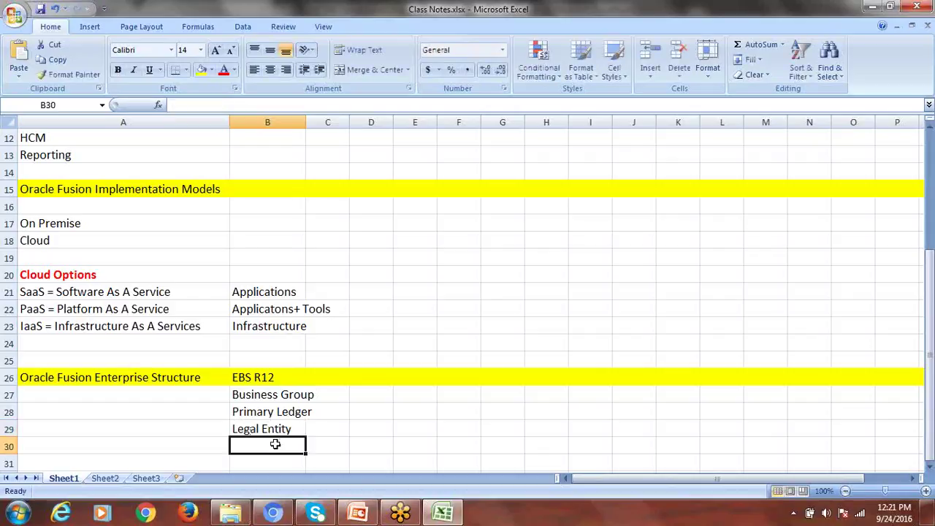
{"action": "type", "text": "Operat"}
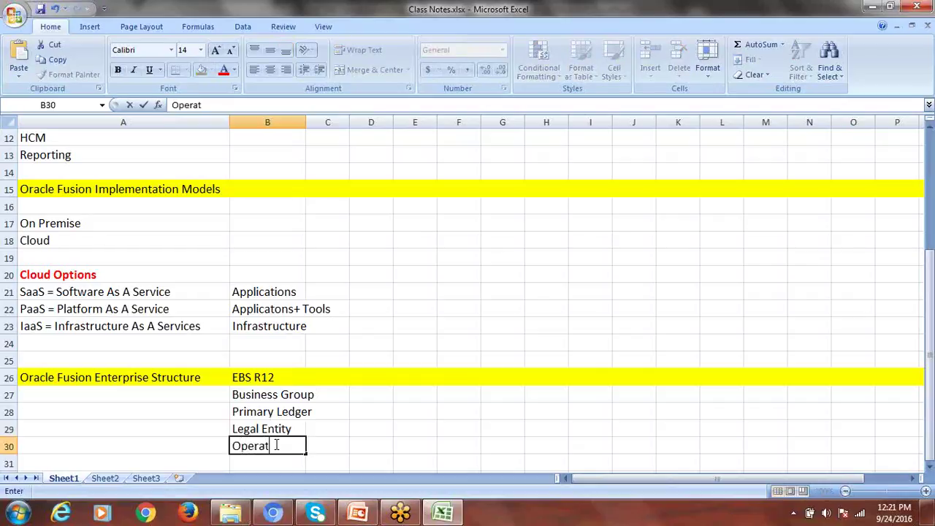
{"action": "type", "text": "ing Unit"}
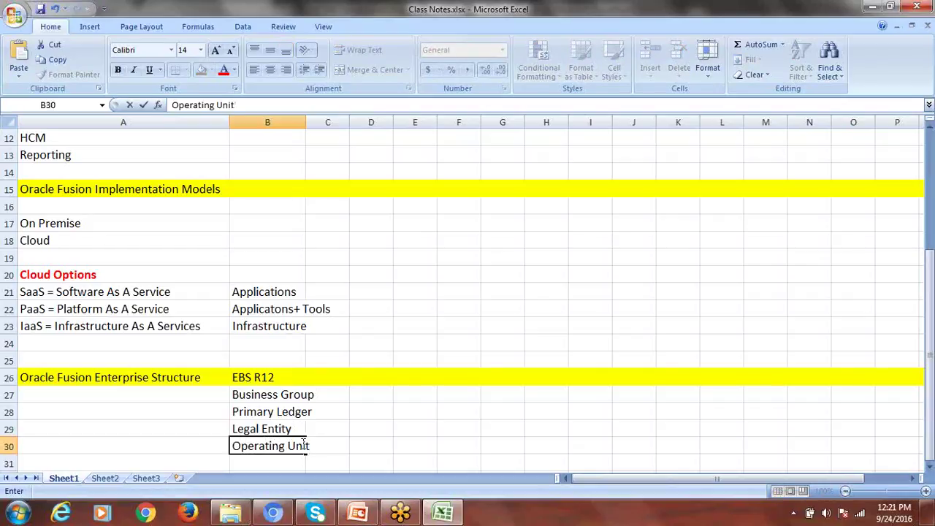
{"action": "left_click", "coordinate": [929, 465]}
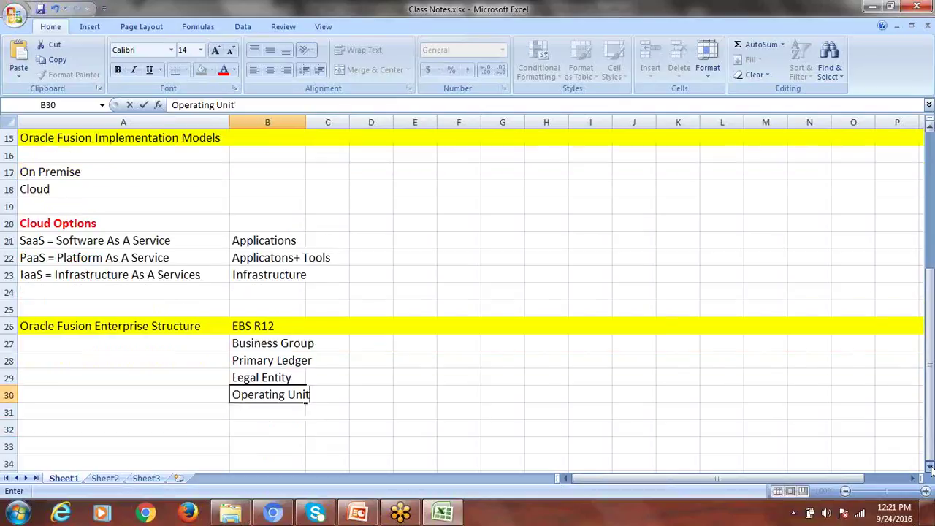
{"action": "left_click", "coordinate": [279, 394]}
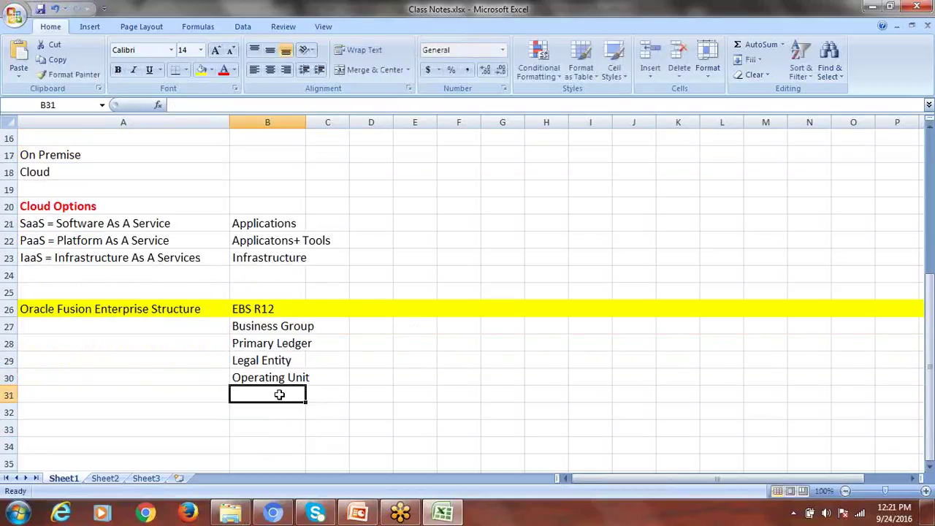
{"action": "type", "text": "Inve"}
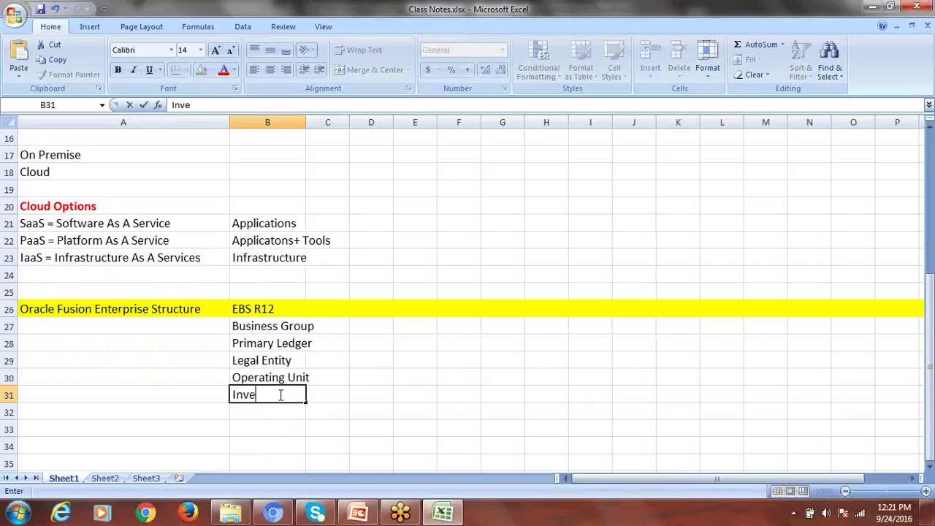
{"action": "type", "text": "ntory Organization"}
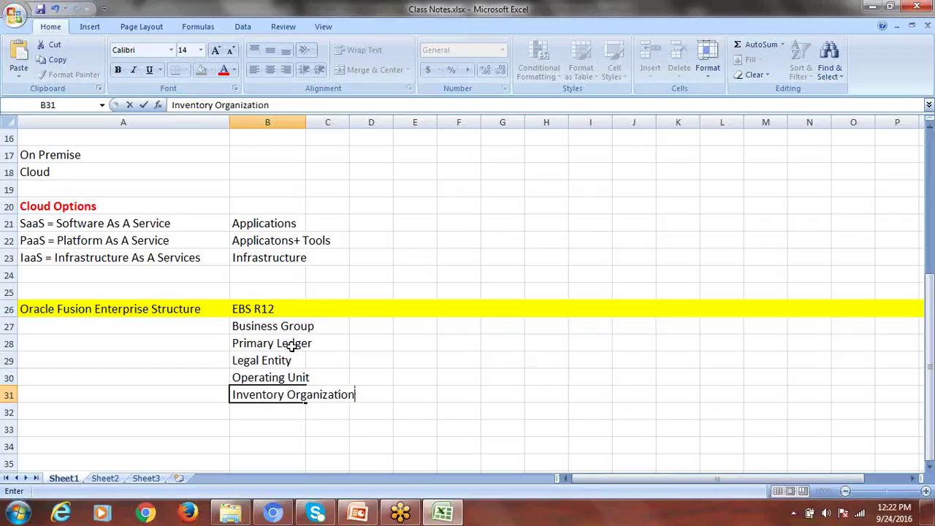
Review the EBS R12 structure levels one by one, from Business Group down to Inventory Organization
{"action": "left_click_drag", "start_coordinate": [281, 329], "coordinate": [276, 397]}
{"action": "left_click", "coordinate": [282, 326]}
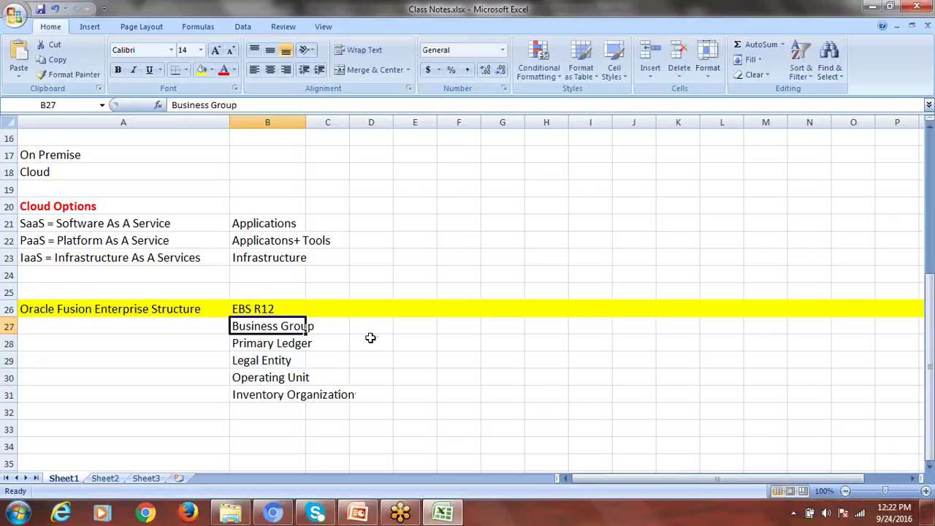
{"action": "left_click", "coordinate": [301, 344]}
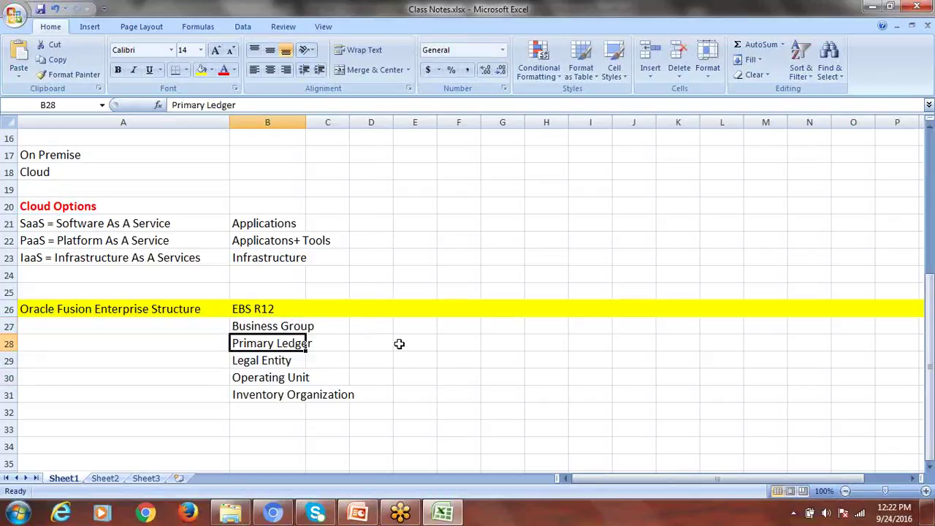
{"action": "left_click", "coordinate": [262, 361]}
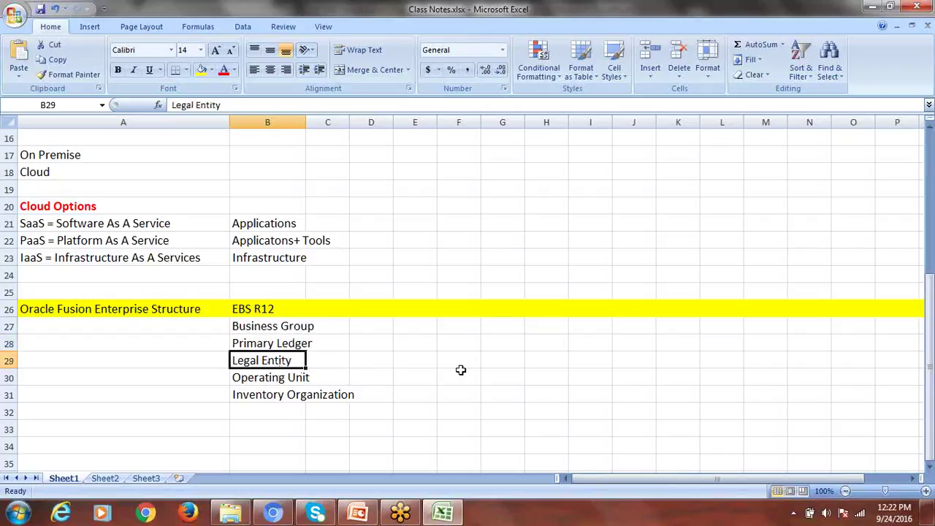
{"action": "left_click", "coordinate": [272, 377]}
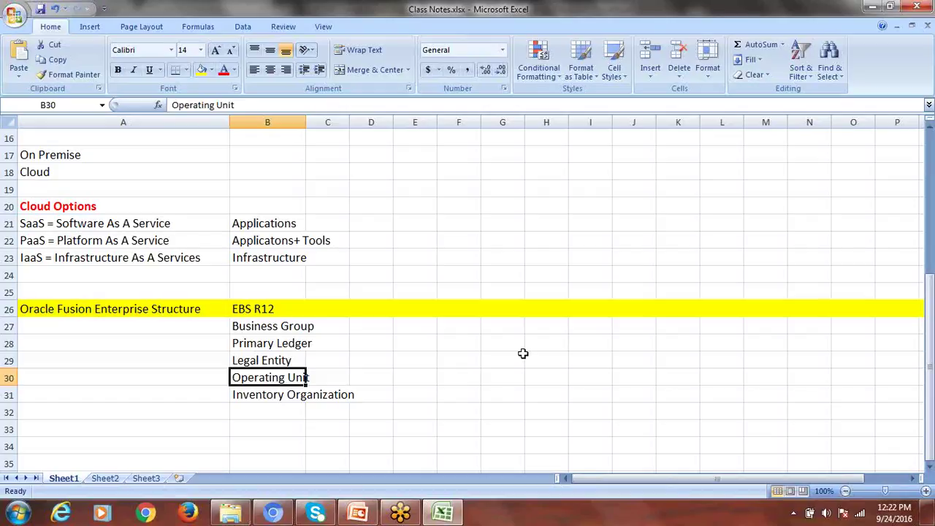
{"action": "left_click", "coordinate": [264, 400]}
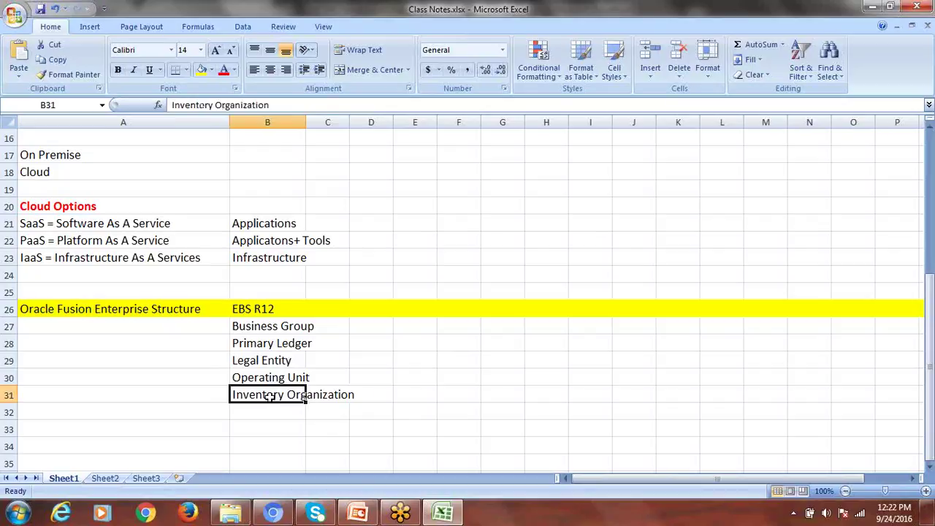
{"action": "left_click_drag", "start_coordinate": [278, 323], "coordinate": [277, 388]}
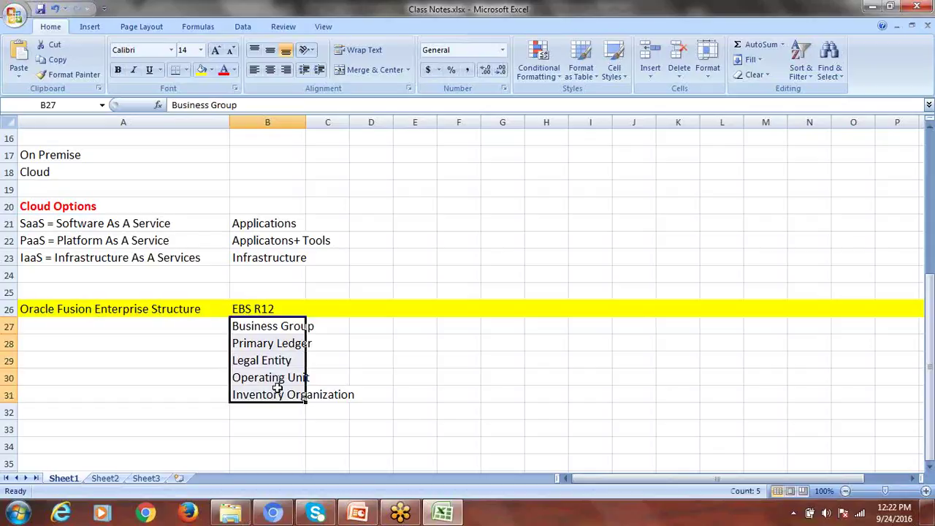
Start the Oracle Fusion Enterprise Structure list with Enterprise in cell A27 and Divisions in A28
{"action": "left_click", "coordinate": [106, 327]}
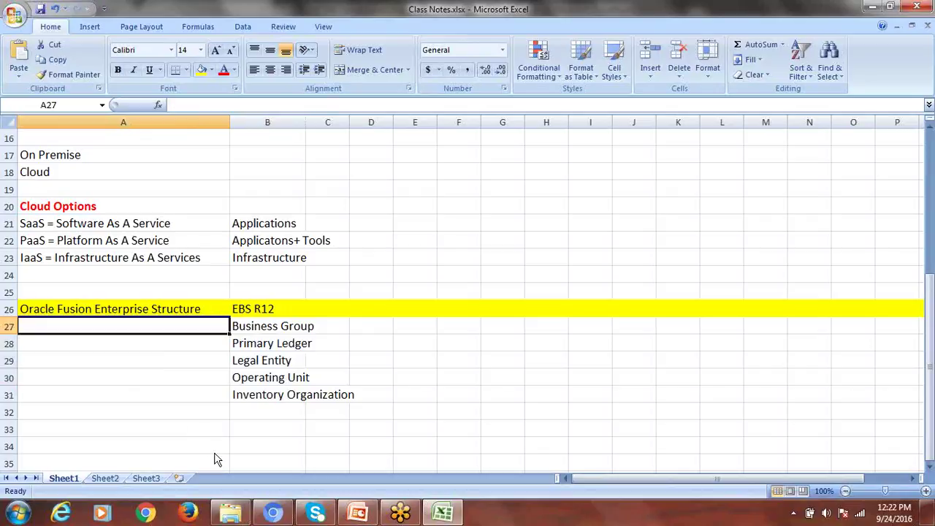
{"action": "type", "text": "En"}
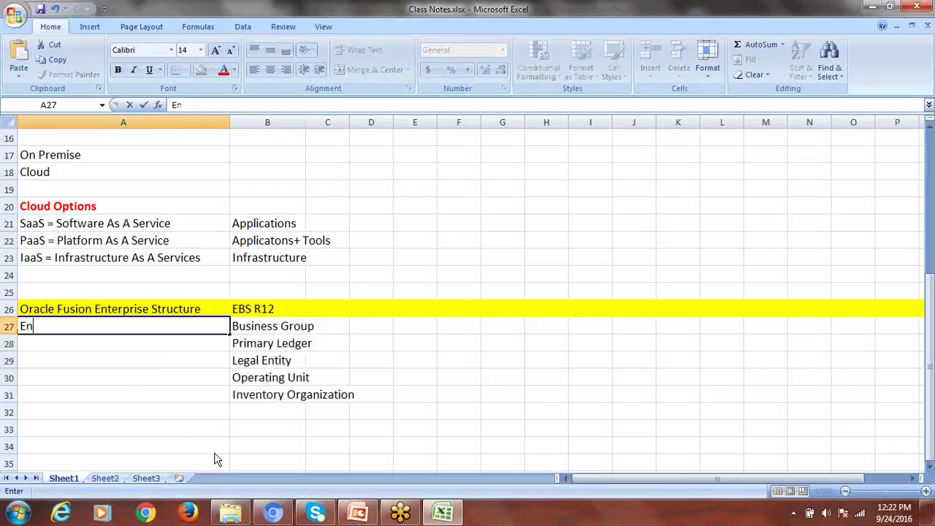
{"action": "type", "text": "terprise"}
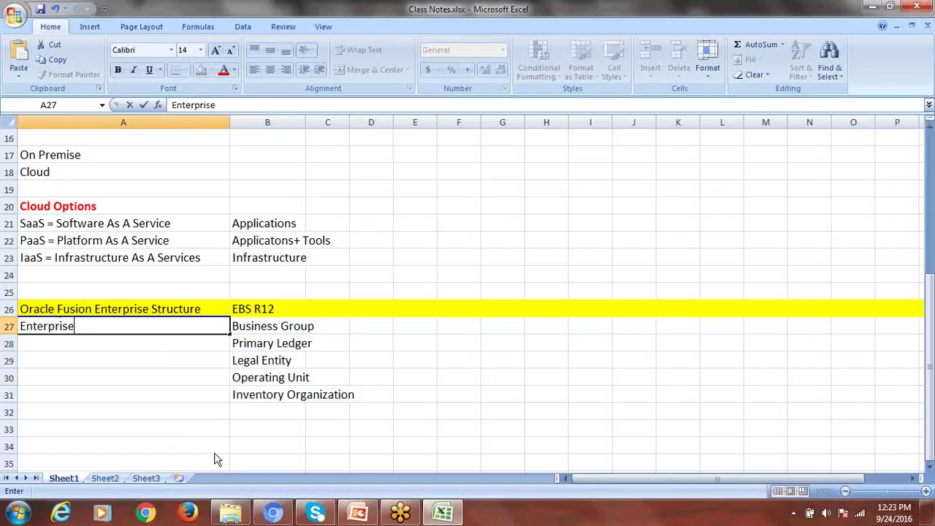
{"action": "key", "text": "Return"}
{"action": "type", "text": "D"}
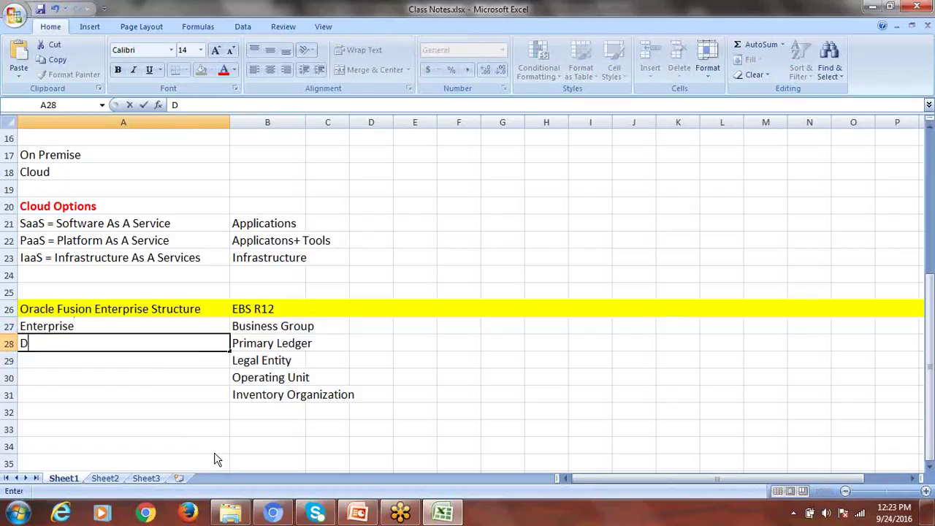
{"action": "type", "text": "ivisions"}
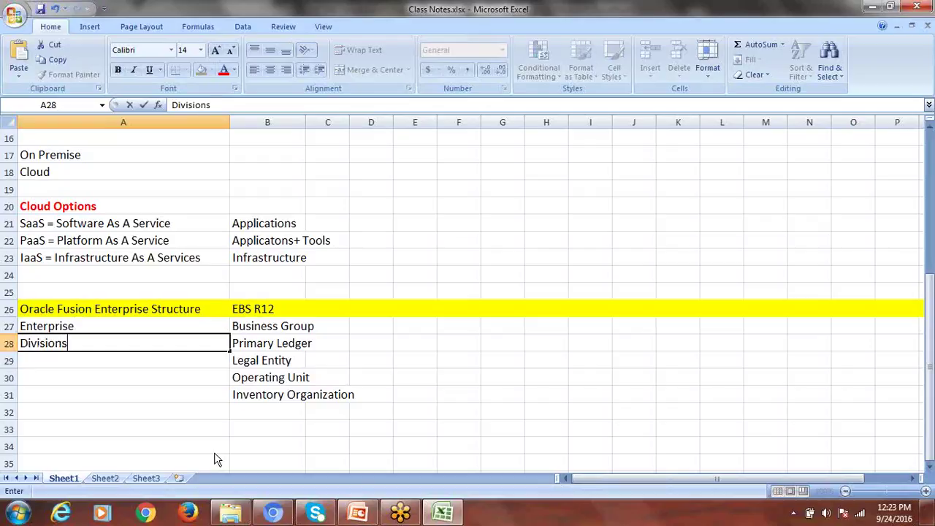
{"action": "key", "text": "Return"}
Add Primary Ledger in cell A29 and Legal Entity in A30 to the Oracle Fusion list
{"action": "type", "text": "P"}
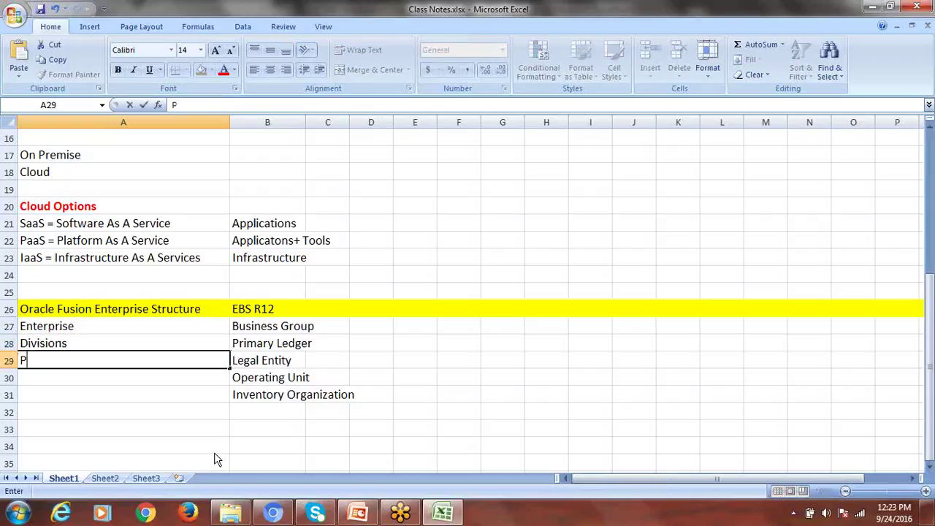
{"action": "type", "text": "rimary Ledger"}
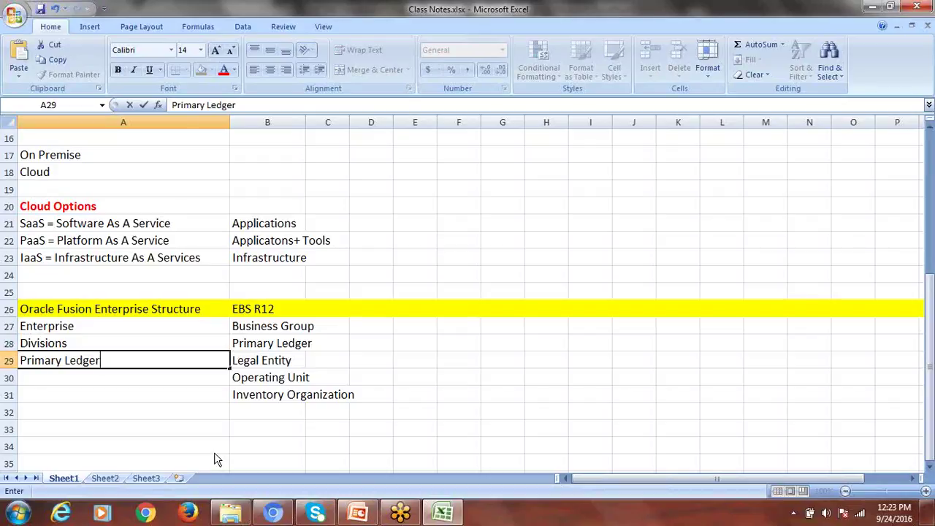
{"action": "key", "text": "Return"}
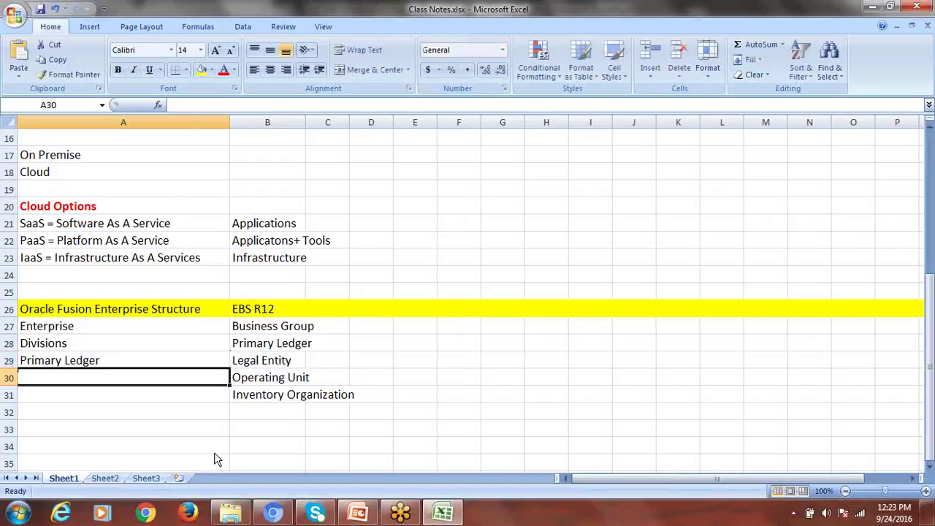
{"action": "type", "text": "Legal "}
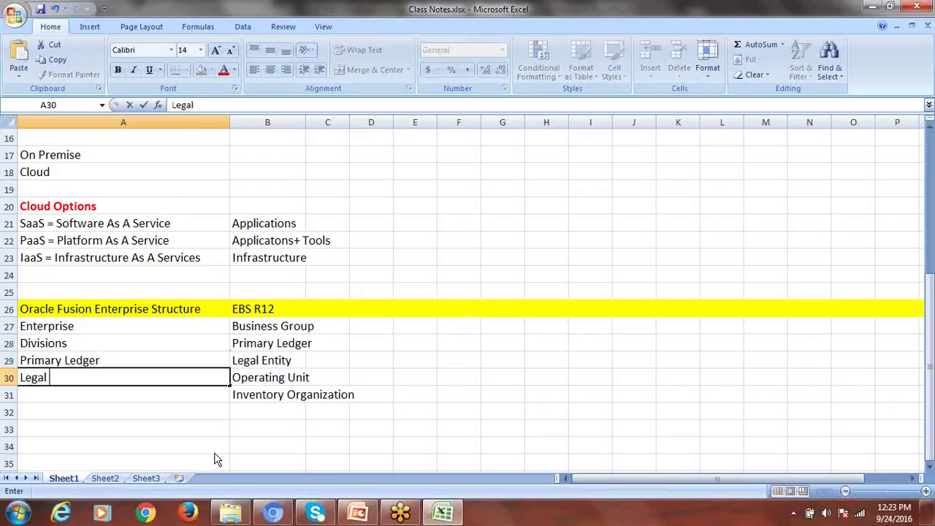
{"action": "type", "text": "Entity"}
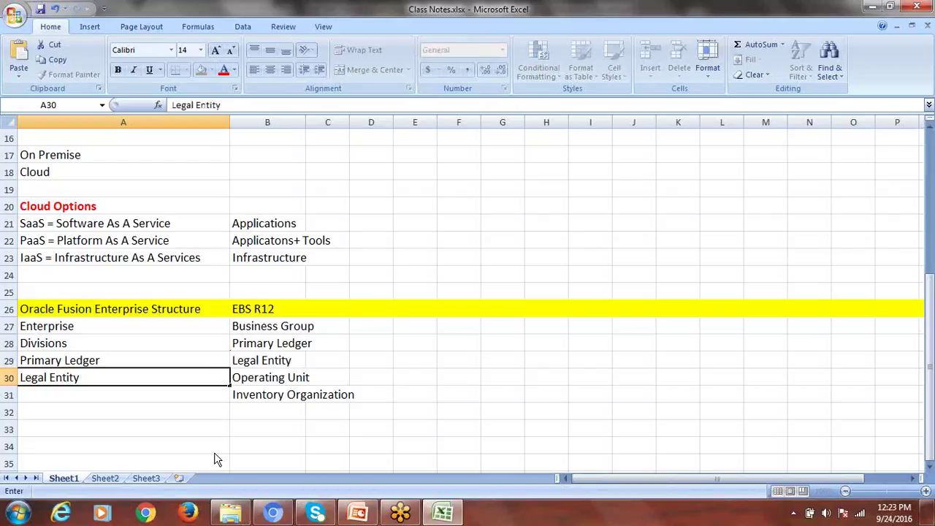
{"action": "key", "text": "Return"}
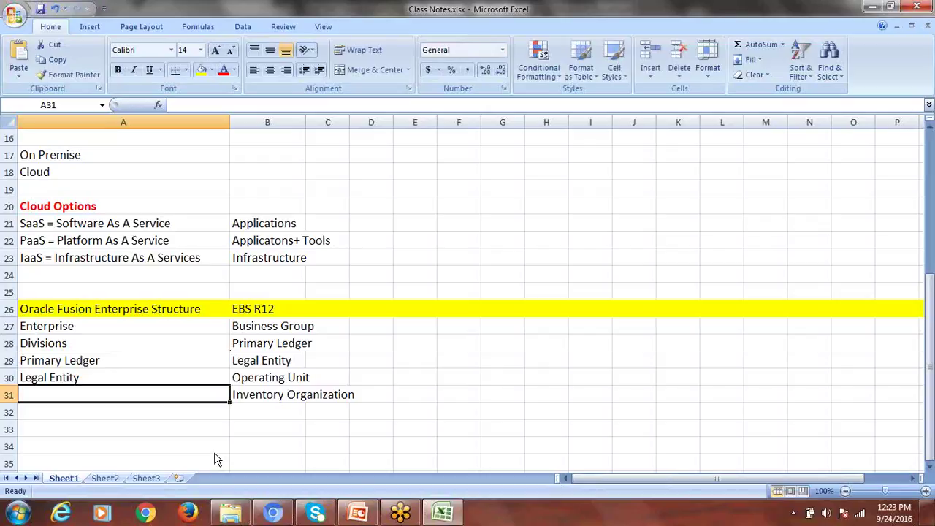
Add Business Unit (BU) in cell A31 and Distribution Centers in A32 to the Oracle Fusion list
{"action": "type", "text": "Busine"}
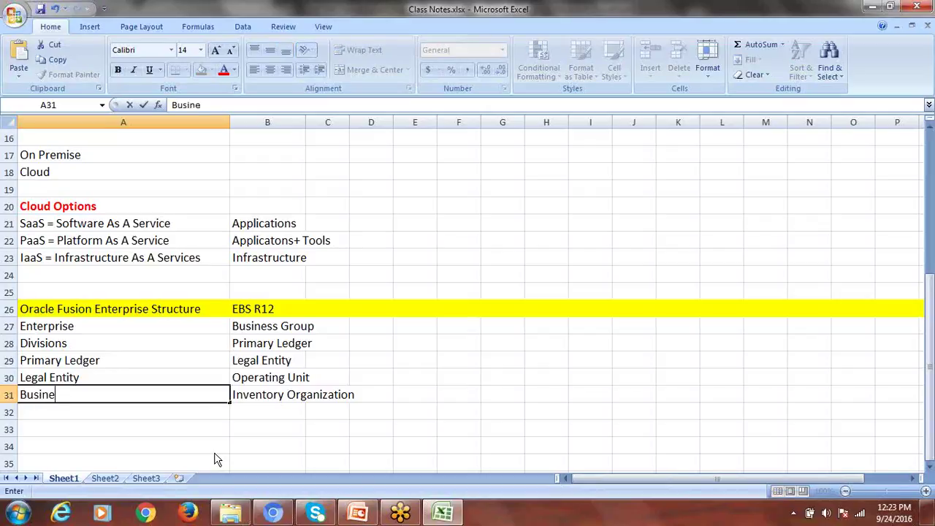
{"action": "type", "text": "ss Unit (BU)"}
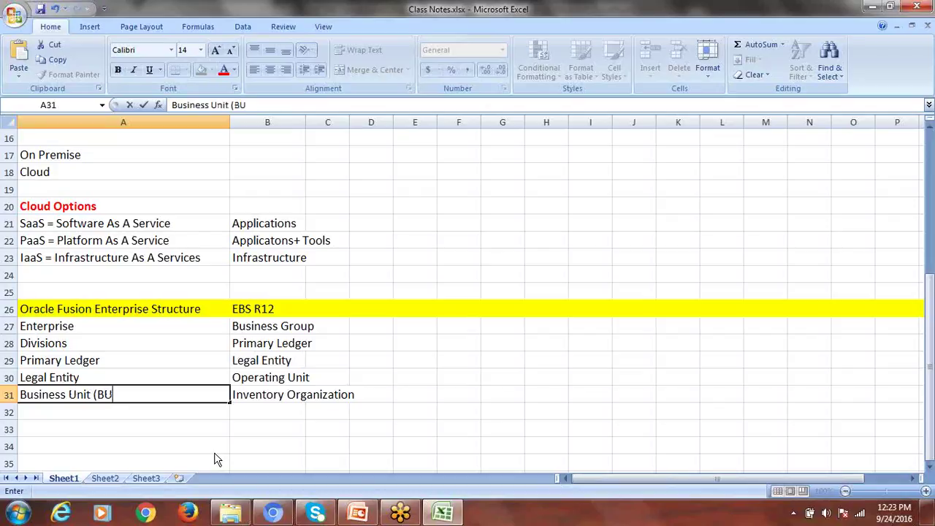
{"action": "left_click", "coordinate": [116, 412]}
{"action": "type", "text": "Disti"}
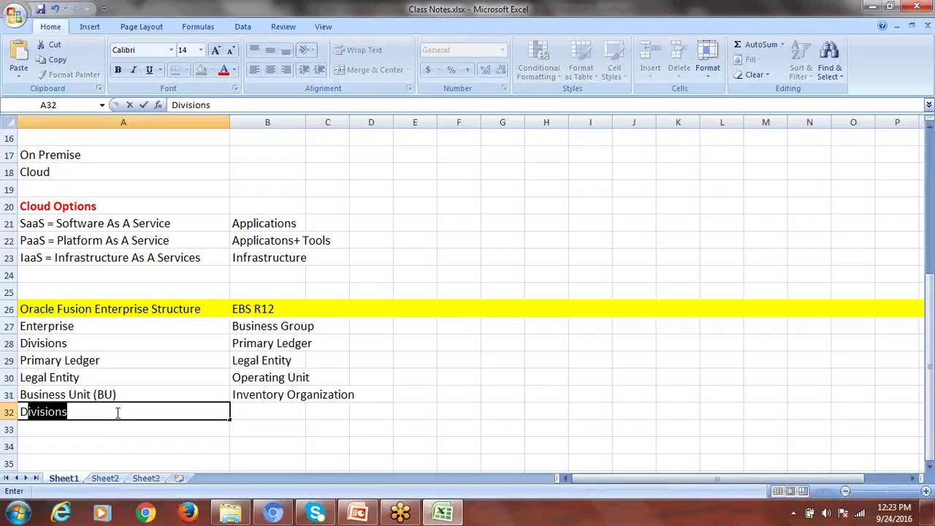
{"action": "key", "text": "BackSpace"}
{"action": "type", "text": "ribution Centers"}
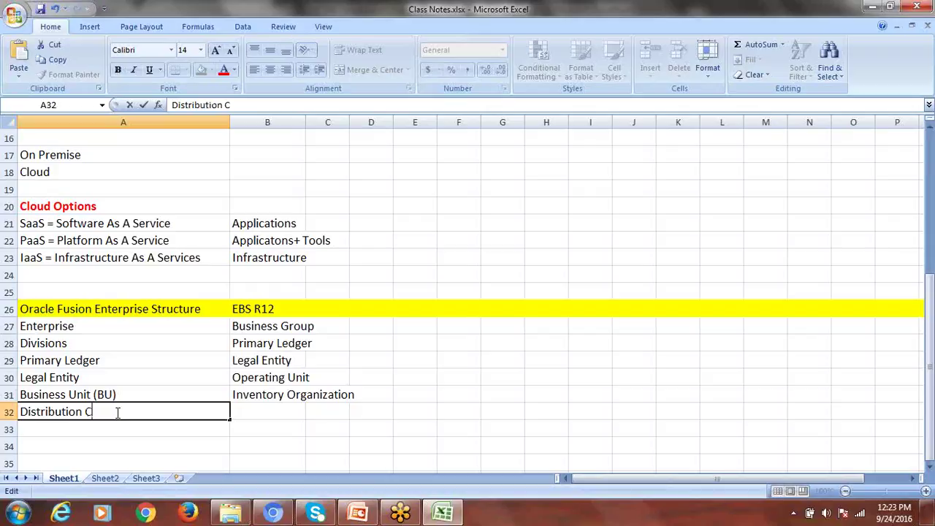
Complete the Oracle Fusion Enterprise Structure list with Inventory Organization in cell A33
{"action": "left_click", "coordinate": [77, 428]}
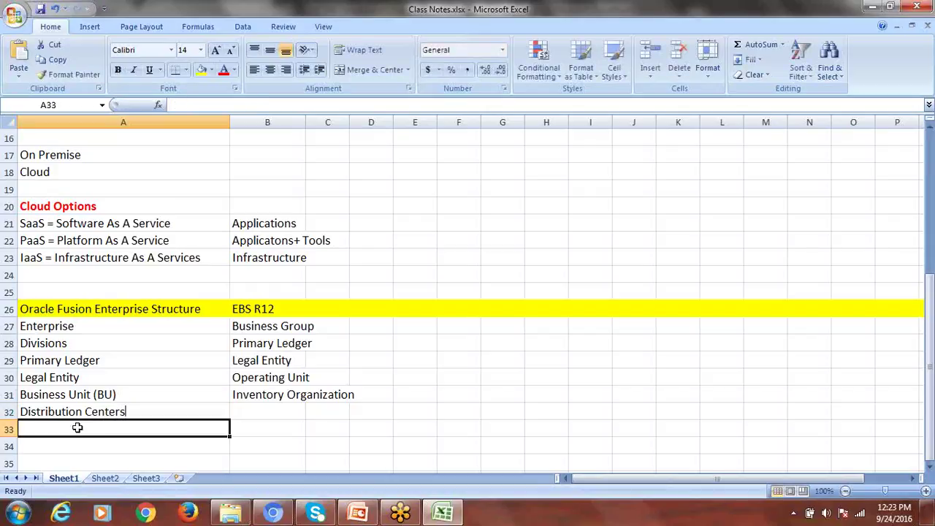
{"action": "type", "text": "Inventory Organization"}
{"action": "key", "text": "ctrl+Return"}
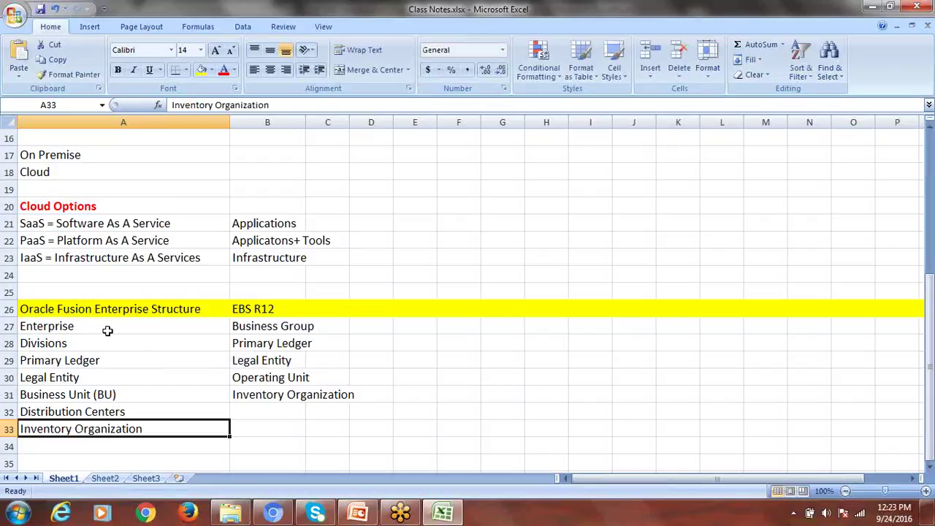
Review the Oracle Fusion levels in A27:A33 and compare Enterprise with Business Group in the EBS R12 list
{"action": "left_click_drag", "start_coordinate": [107, 331], "coordinate": [109, 428]}
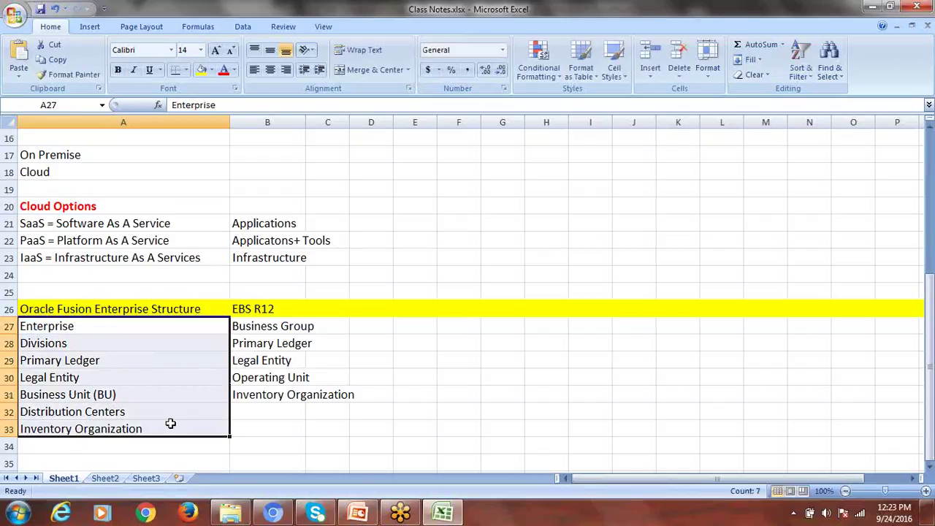
{"action": "left_click", "coordinate": [283, 328]}
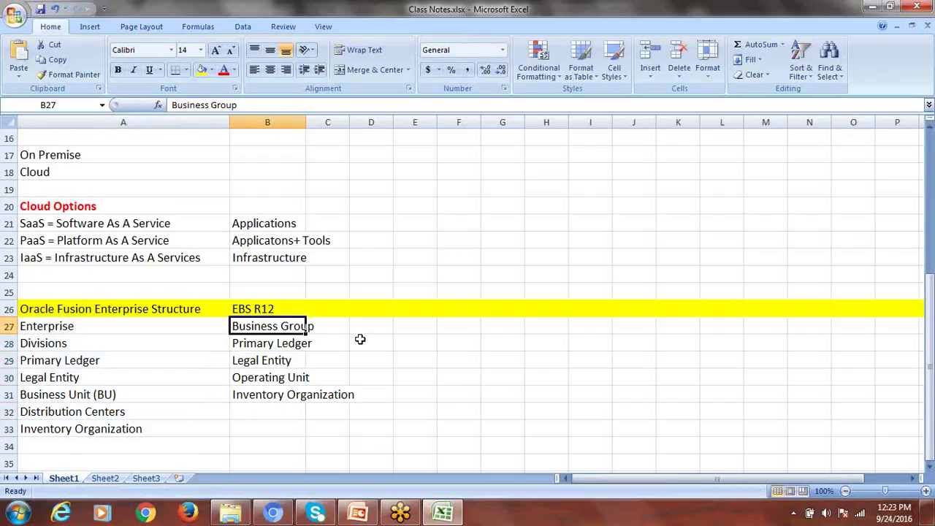
{"action": "left_click", "coordinate": [190, 336]}
{"action": "left_click", "coordinate": [144, 326]}
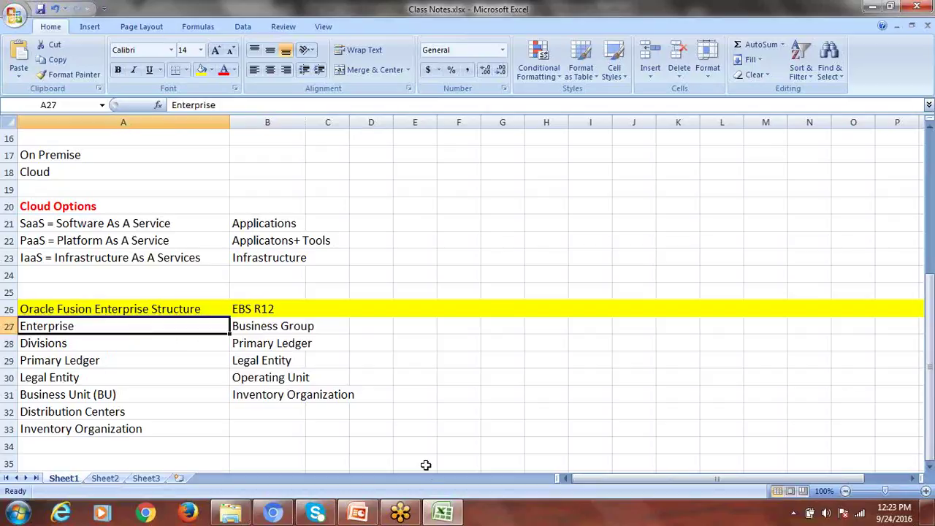
Switch to the ERPTREE Oracle Fusion Financials Demo presentation in PowerPoint and start its slide show from the first slide
{"action": "left_click", "coordinate": [359, 514]}
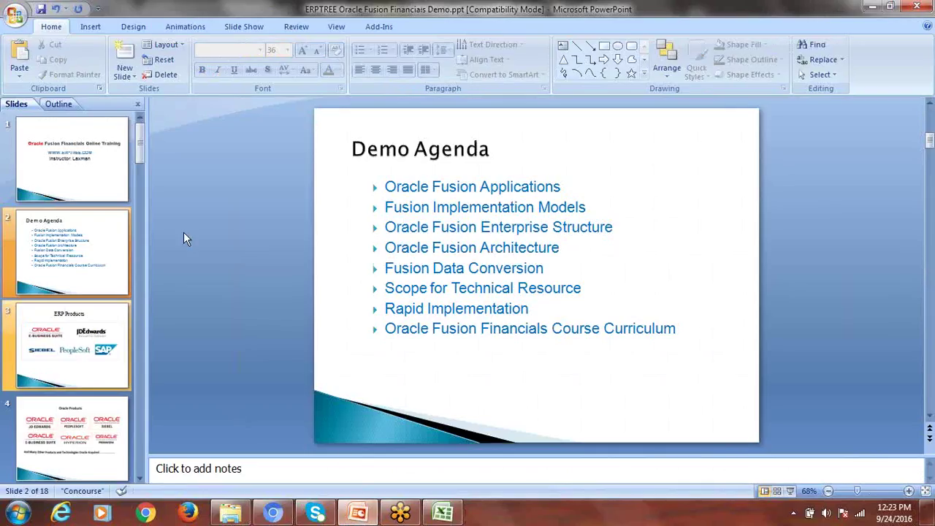
{"action": "left_click", "coordinate": [97, 322]}
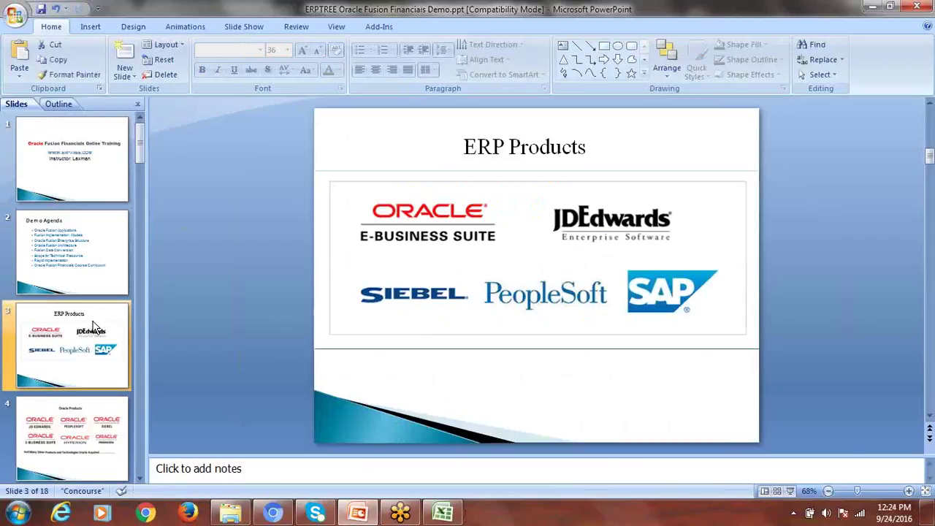
{"action": "key", "text": "F5"}
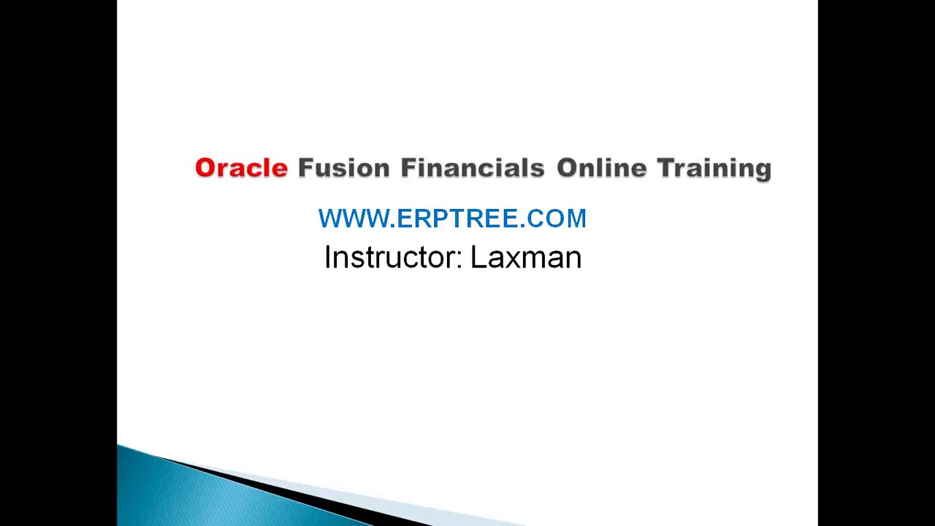
Advance the slide show past the cloud and on-premise slides to the Oracle Fusion Financials & Cloud Financials slide
{"action": "key", "text": "Right"}
{"action": "key", "text": "Right"}
{"action": "key", "text": "Right"}
{"action": "key", "text": "Right"}
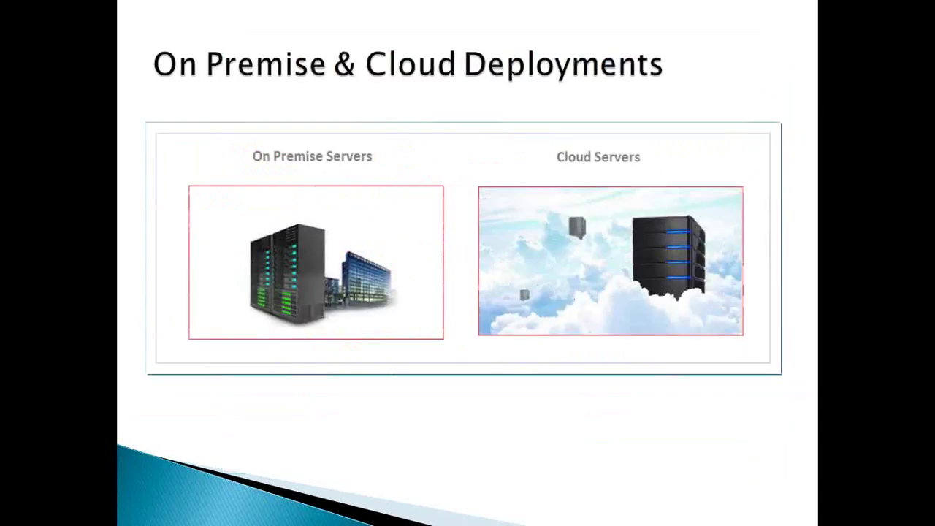
{"action": "key", "text": "Right"}
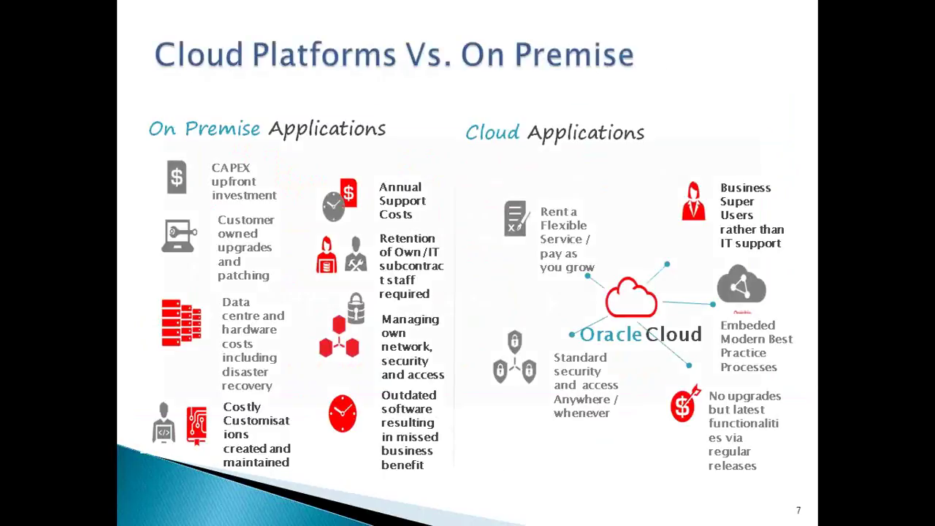
{"action": "key", "text": "Right"}
{"action": "key", "text": "Right"}
{"action": "key", "text": "Right"}
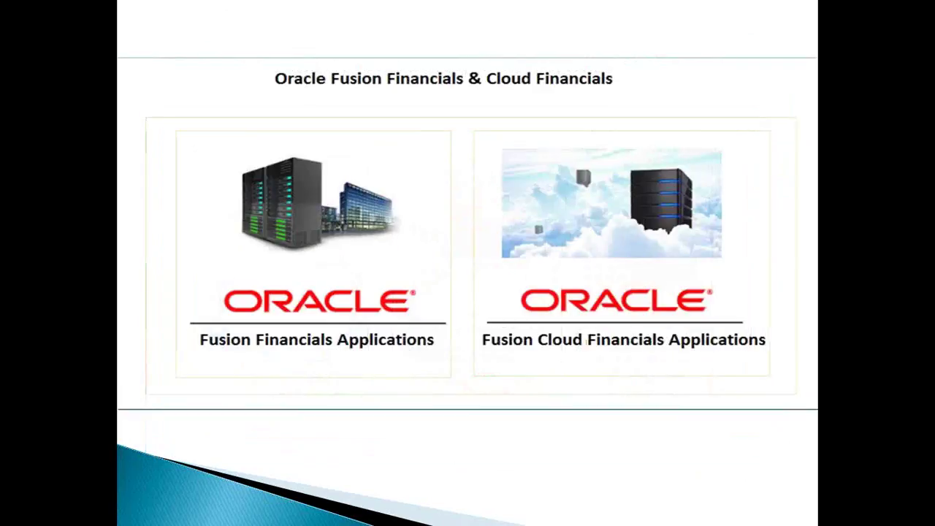